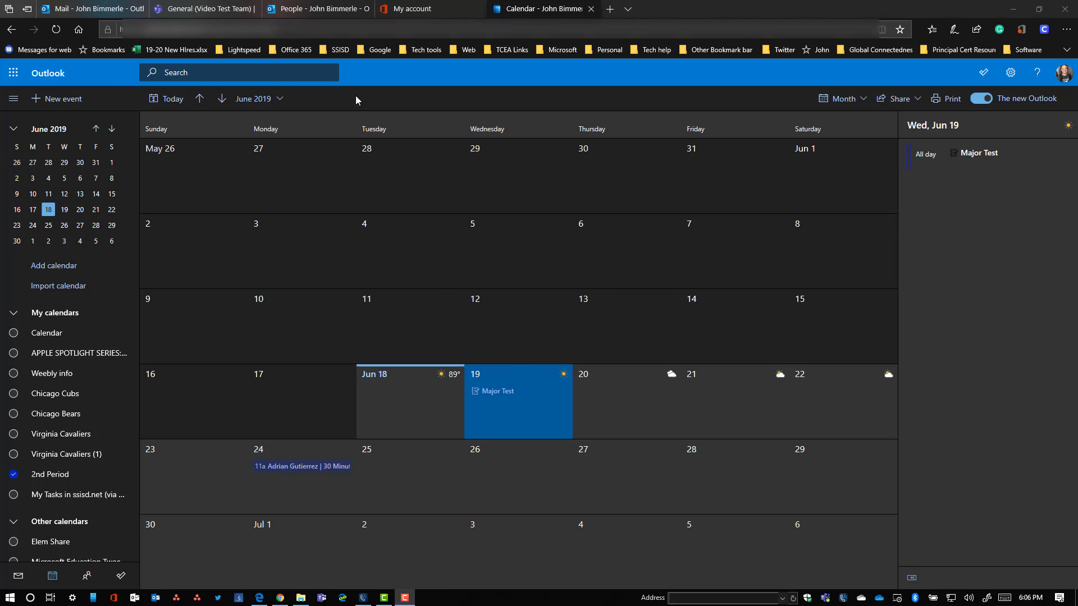
mouse_move(316, 17)
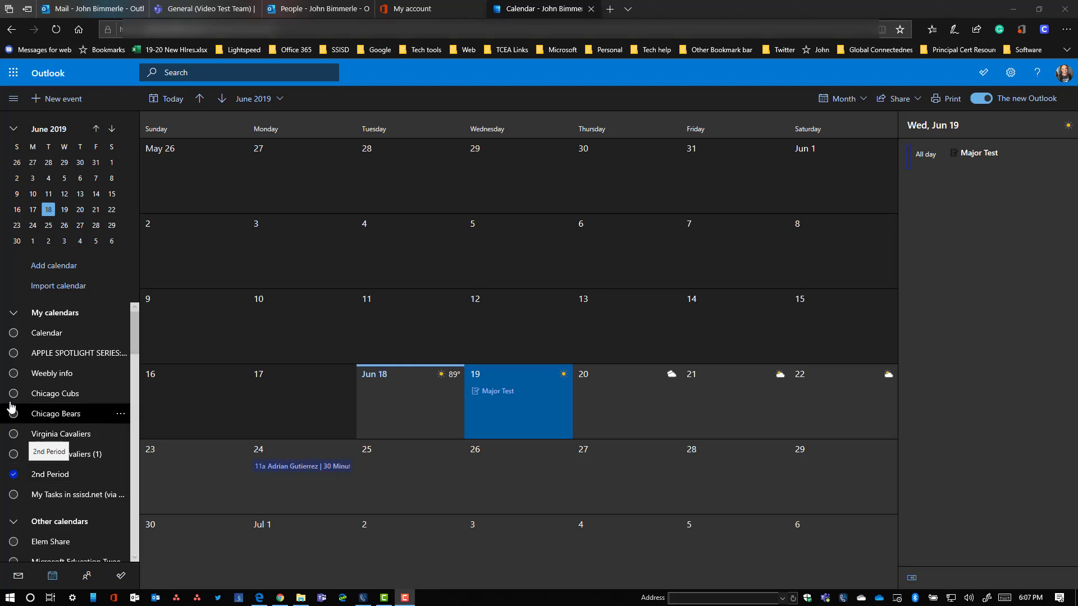
left_click(55, 270)
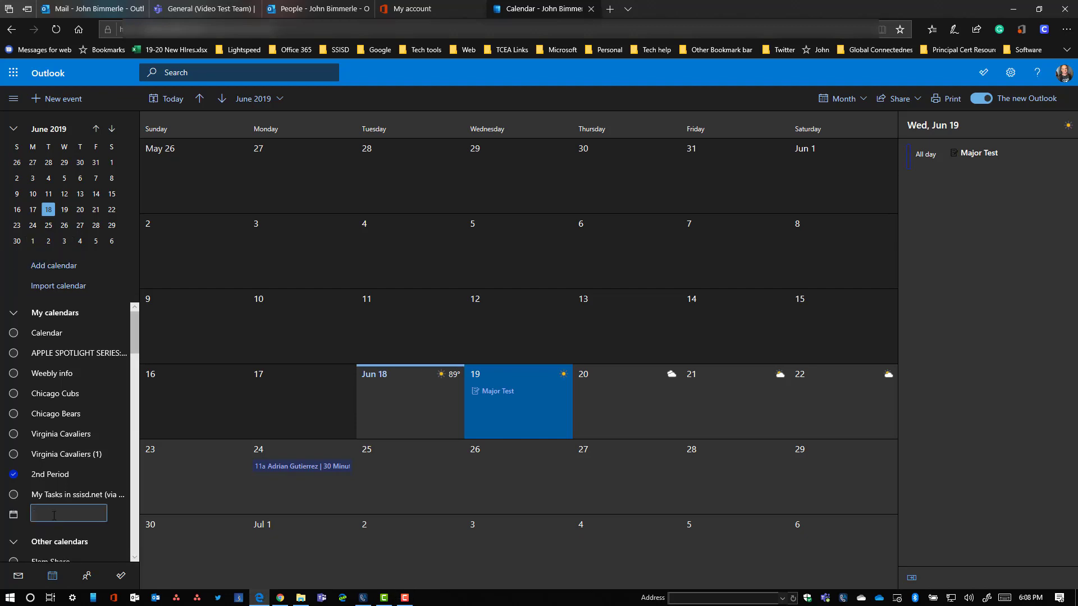
key("Escape")
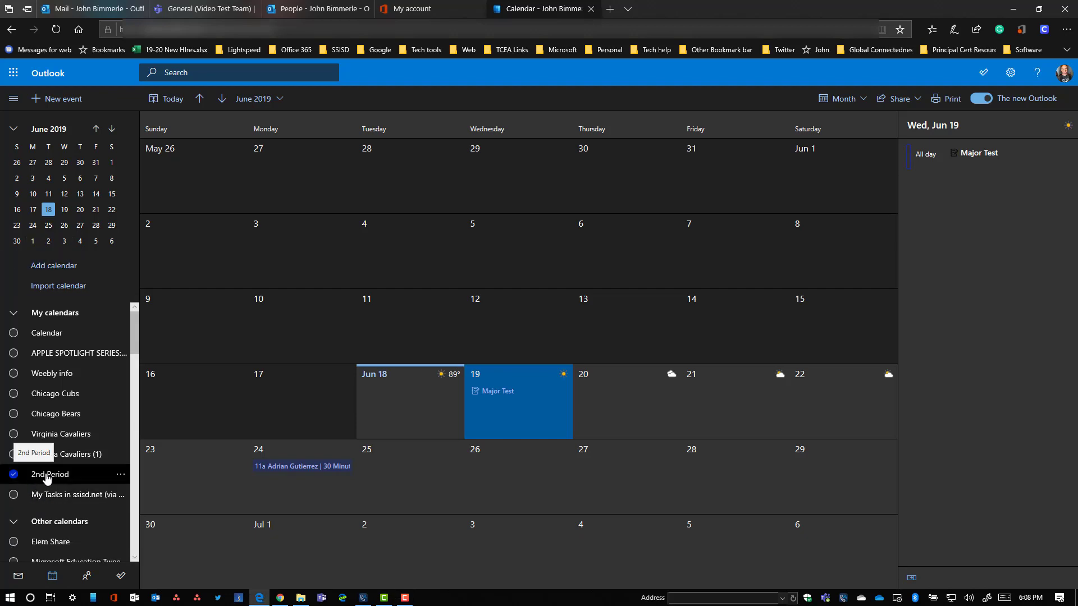
- View the sharing and permissions options of the 2nd Period calendar, then close them
left_click(122, 477)
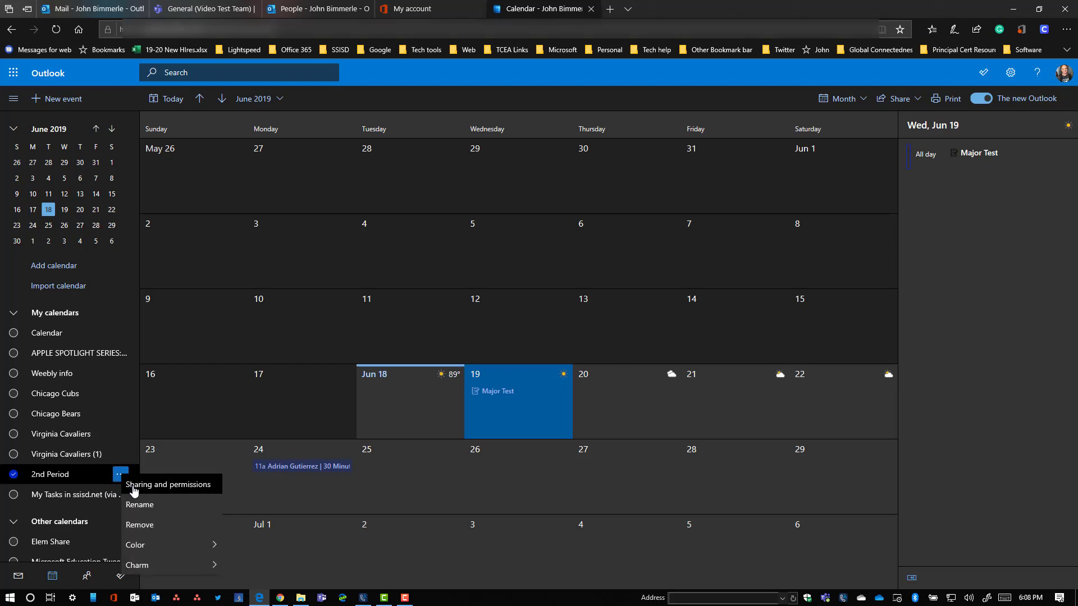
left_click(135, 486)
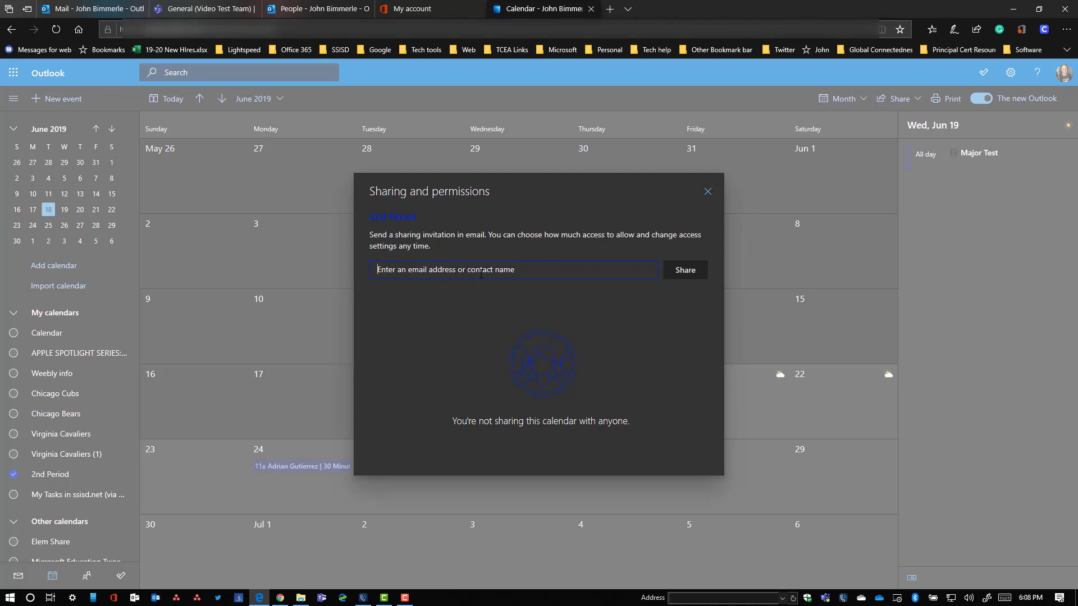
left_click(708, 191)
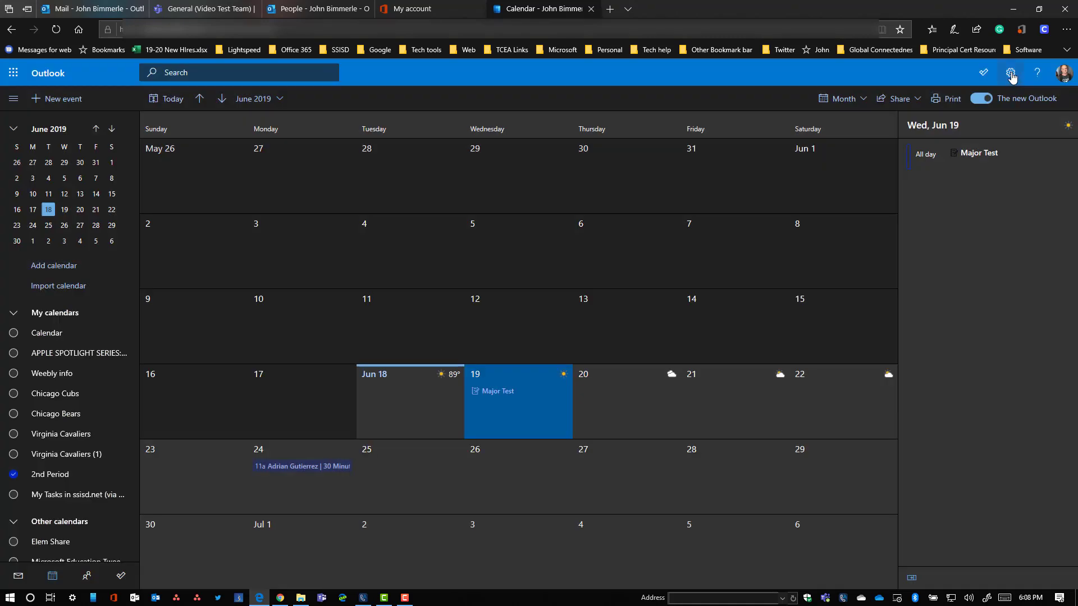
- Publish the 2nd Period calendar with the permission "Can view all details" in the shared calendar settings and copy its HTML link
left_click(1011, 77)
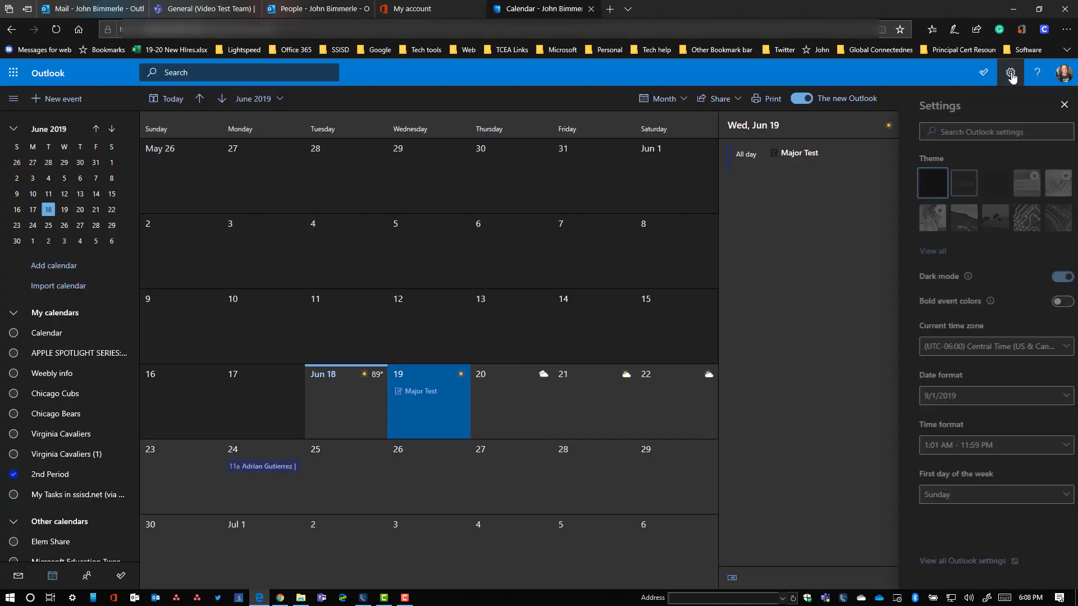
left_click(950, 562)
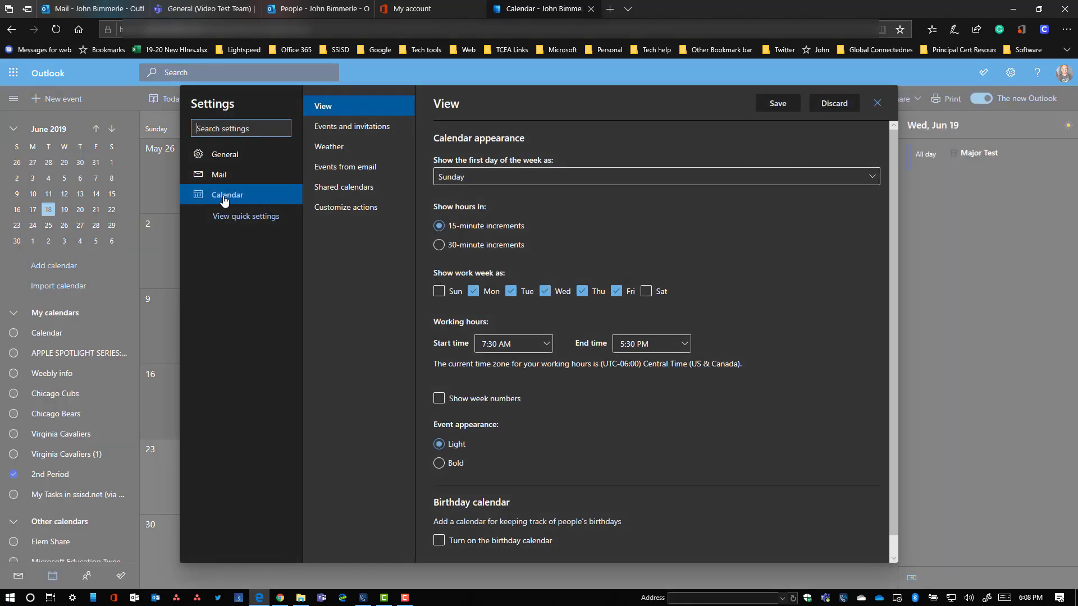
left_click(348, 190)
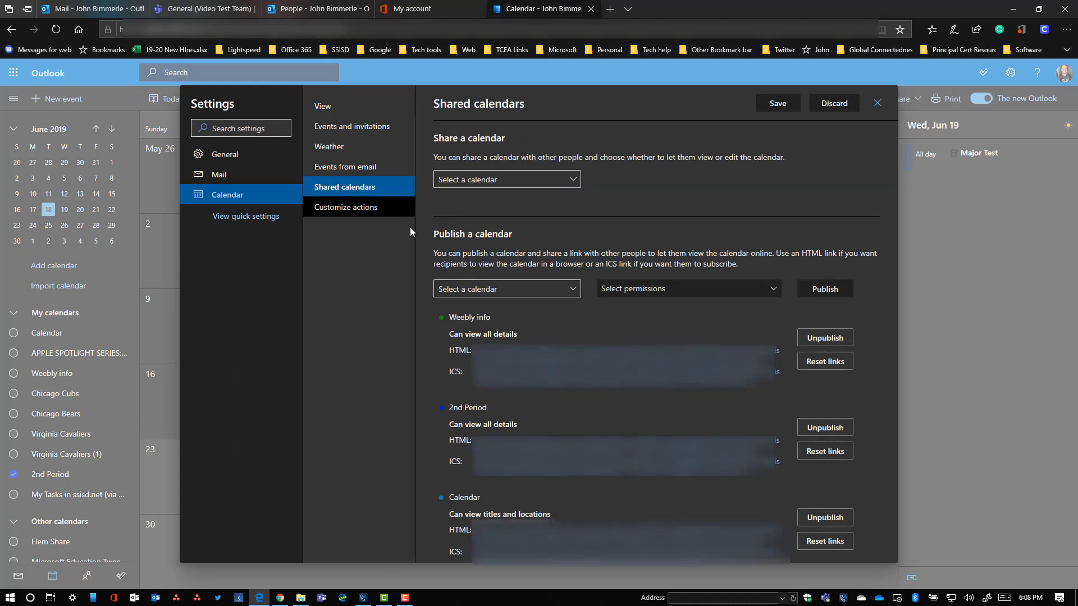
left_click(573, 289)
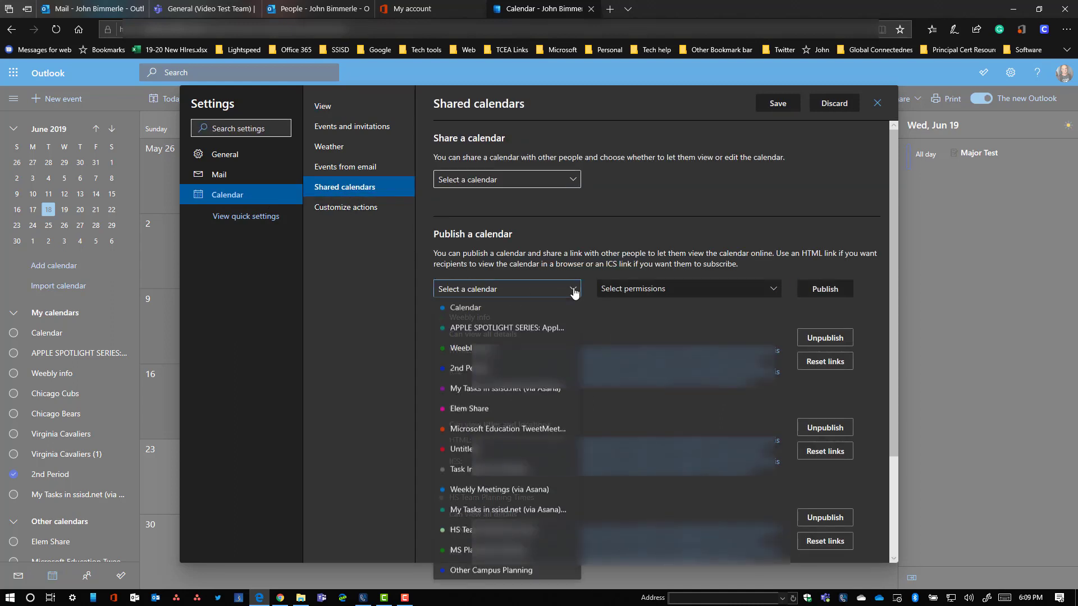
left_click(470, 369)
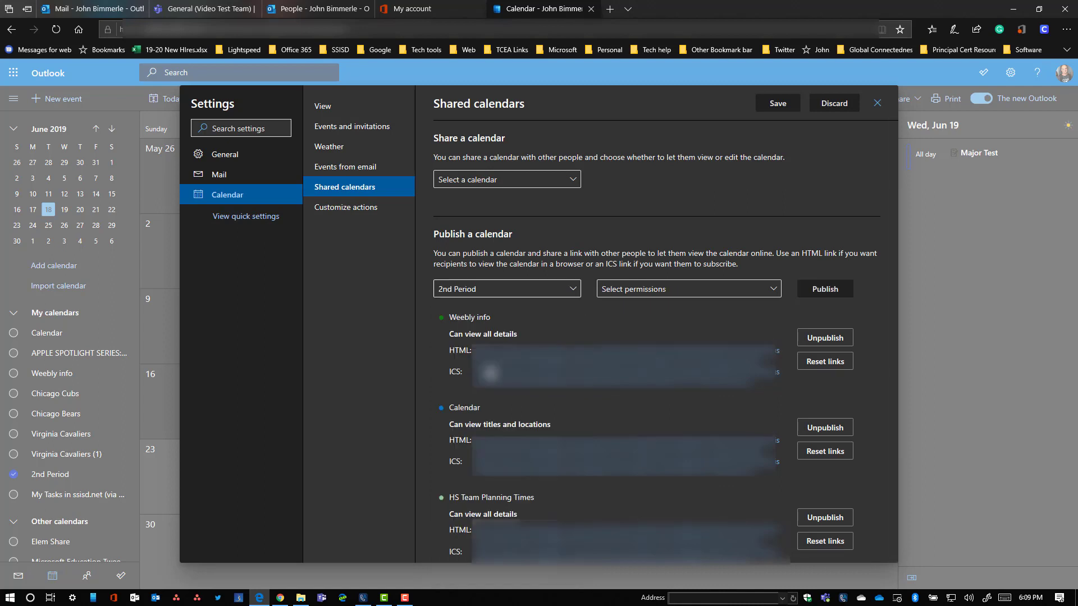
left_click(636, 289)
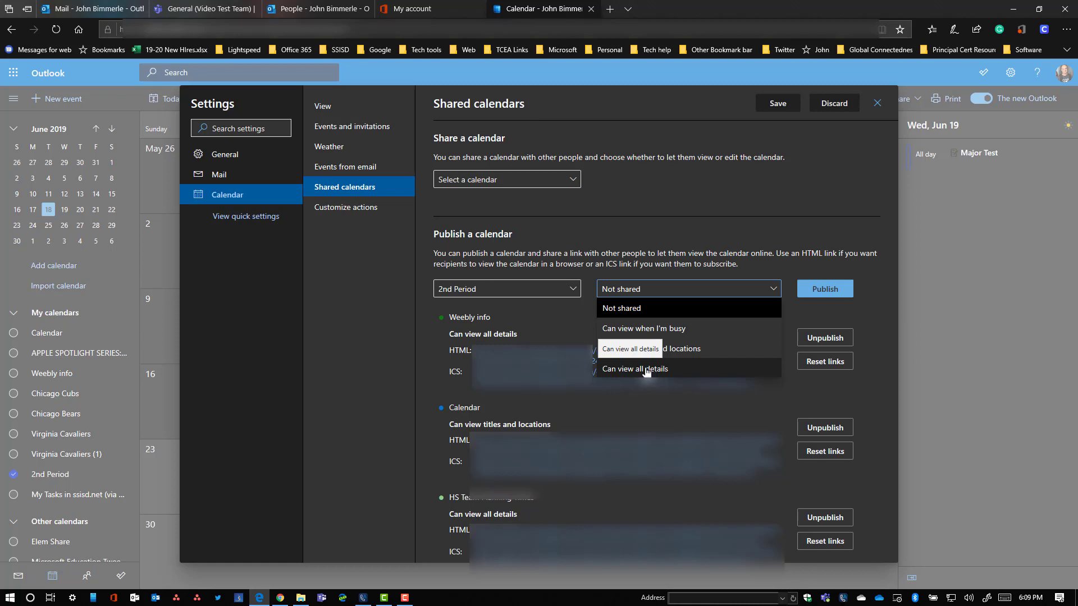
left_click(651, 370)
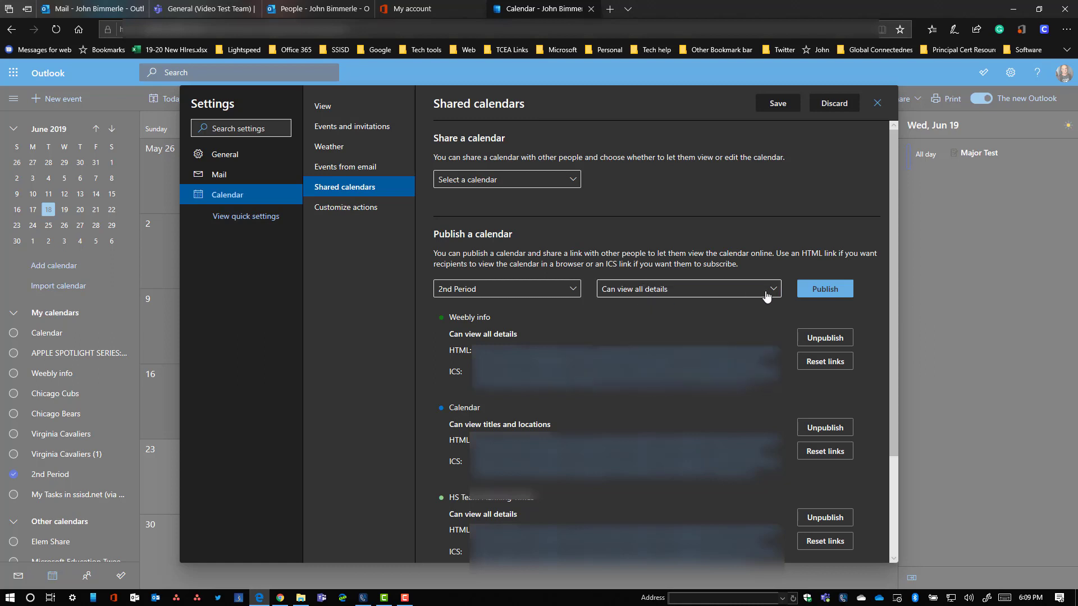
left_click(823, 290)
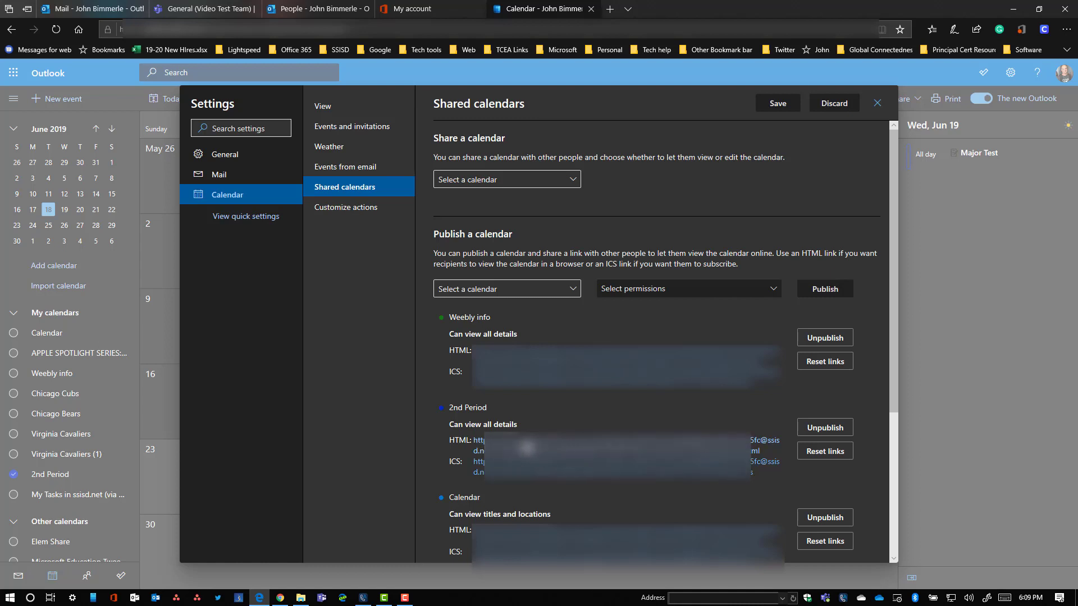
right_click(769, 452)
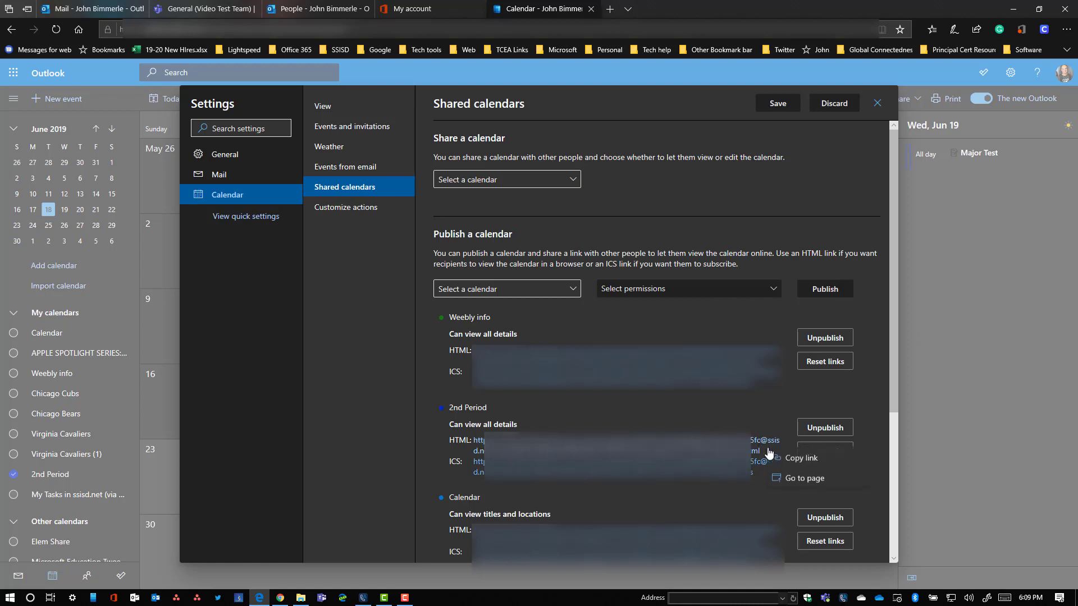
left_click(803, 459)
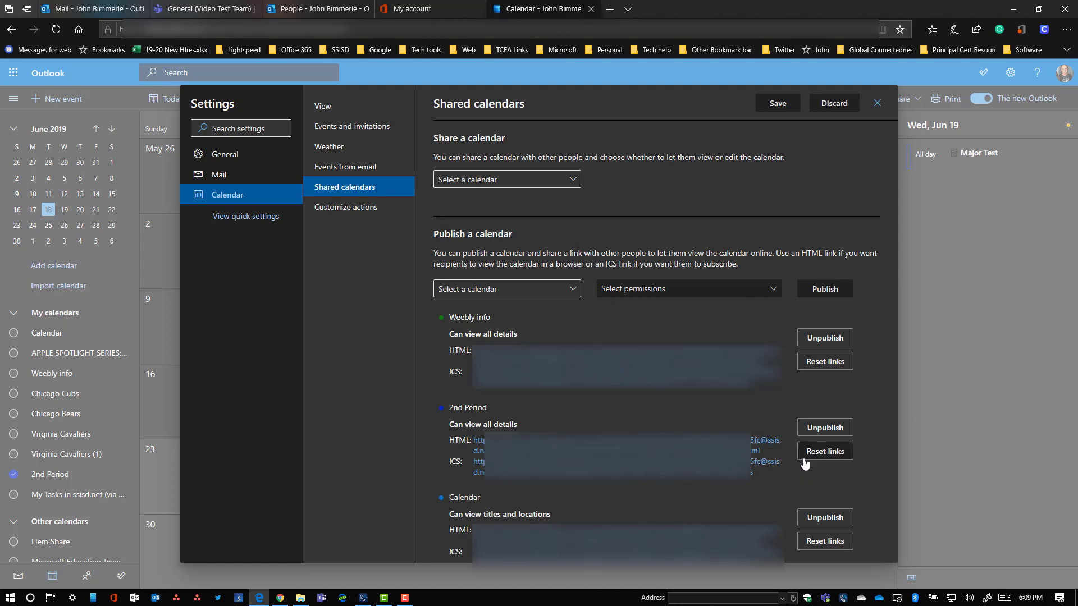
- In Microsoft Teams, add a Website tab named "Class Calendar" with the copied link to Video Test Team's General channel, without posting about it
left_click(216, 9)
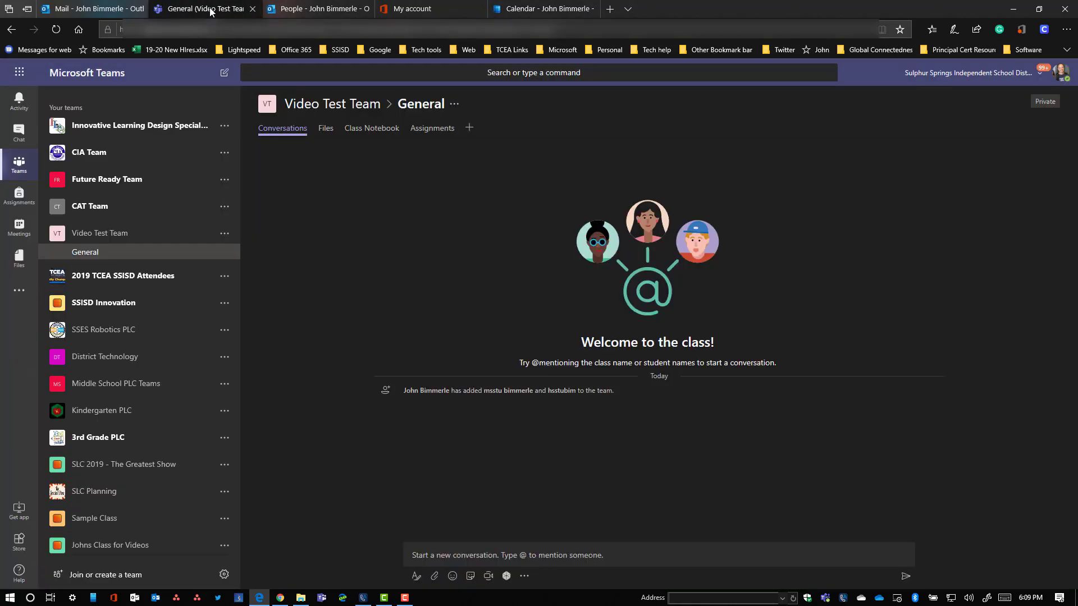
left_click(470, 129)
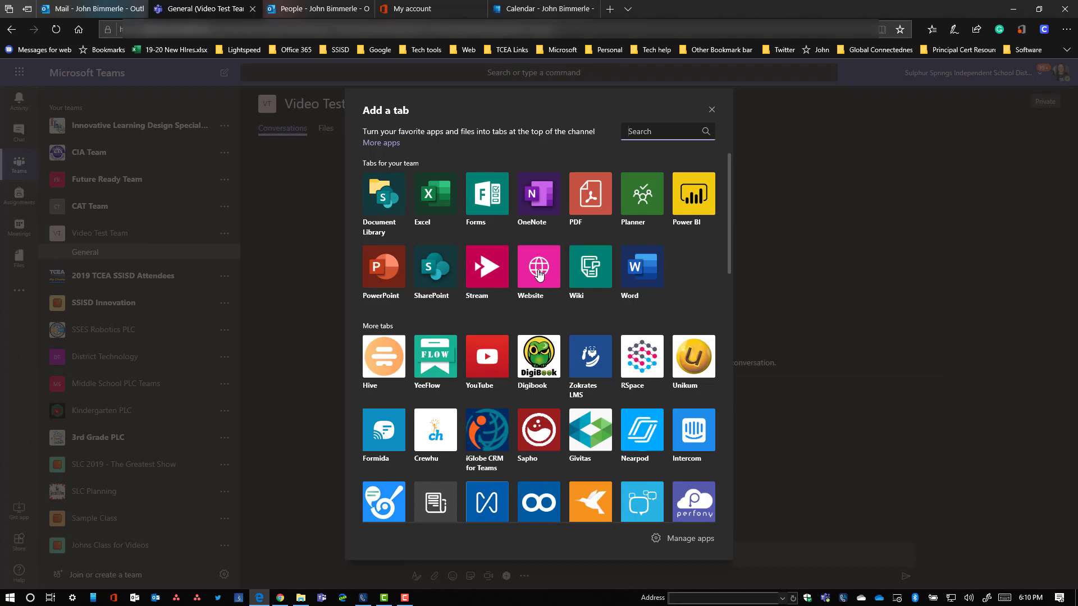
left_click(538, 273)
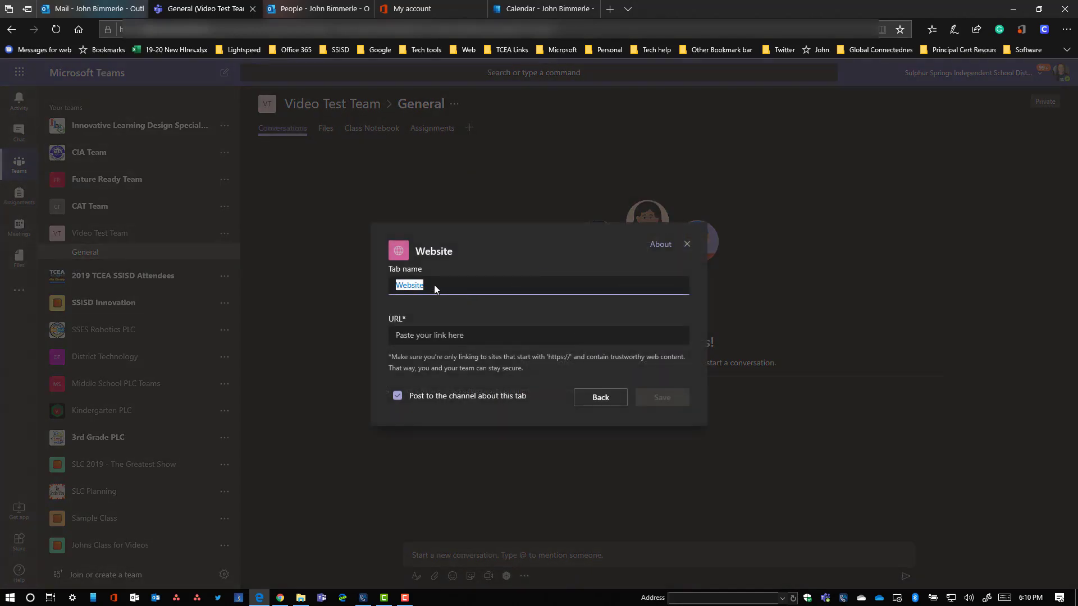
type("Class Calendar")
left_click(438, 306)
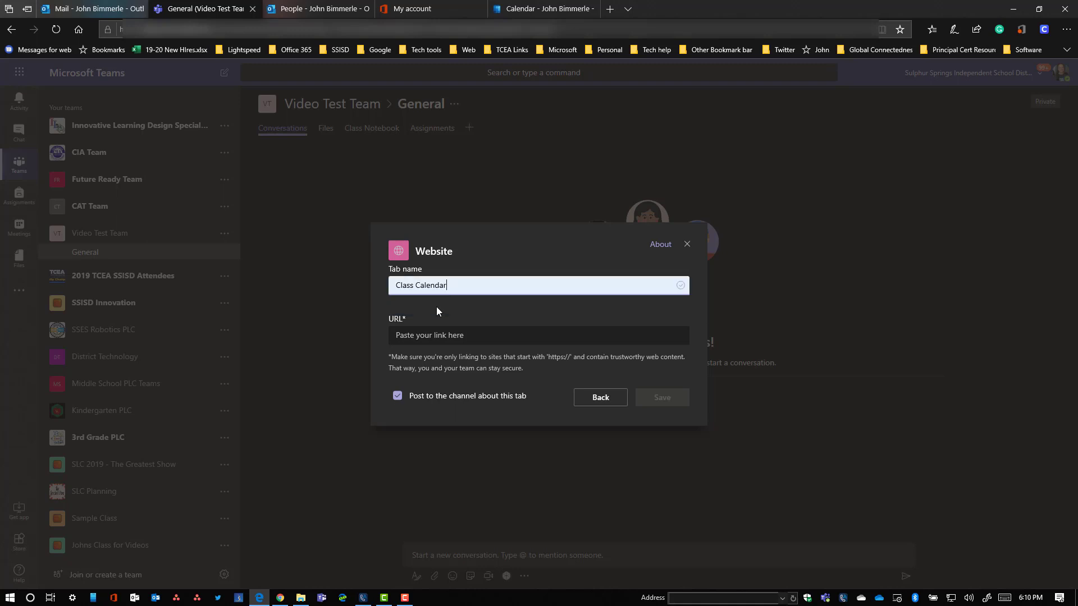
key("Tab")
key("Down")
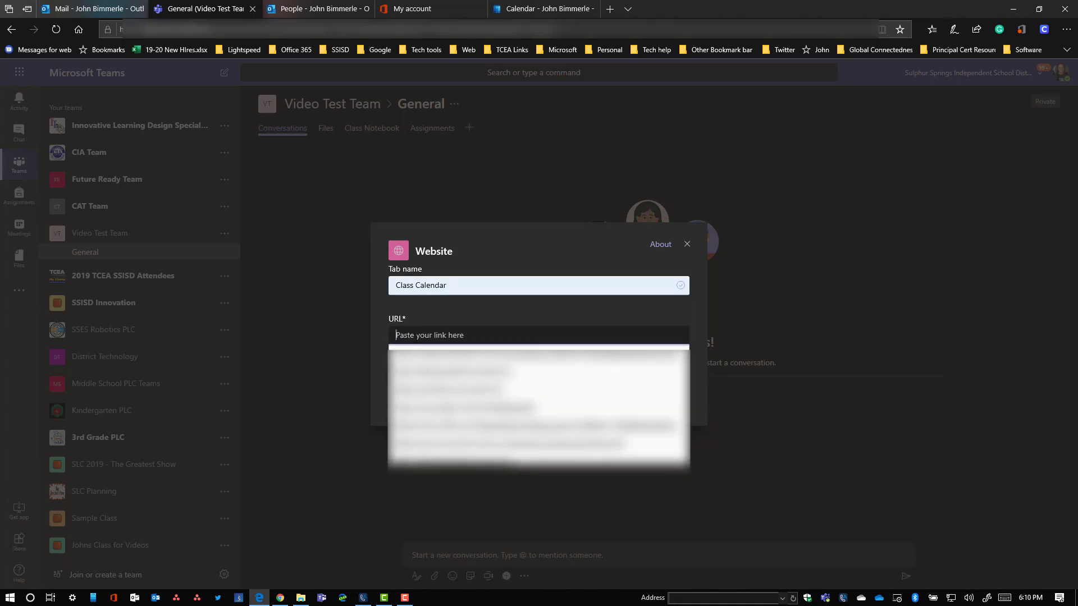
key("ctrl+v")
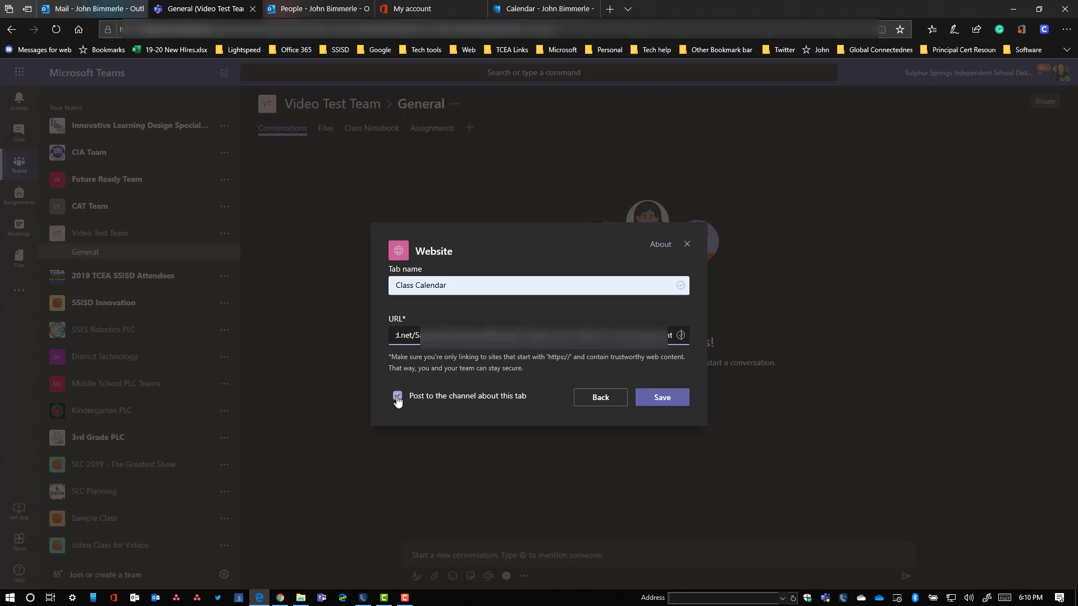
left_click(398, 397)
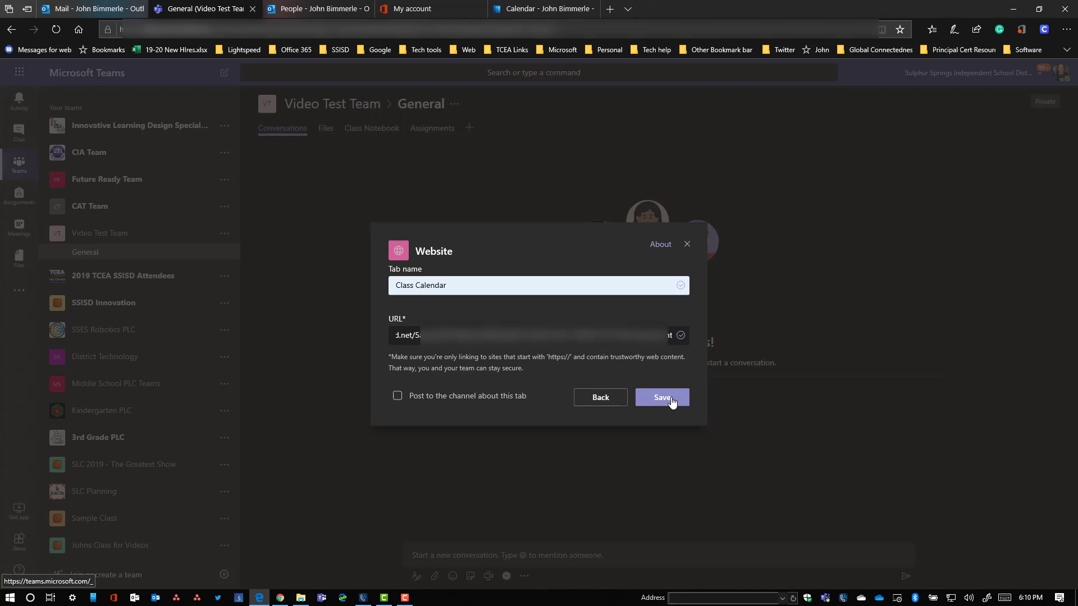
left_click(668, 398)
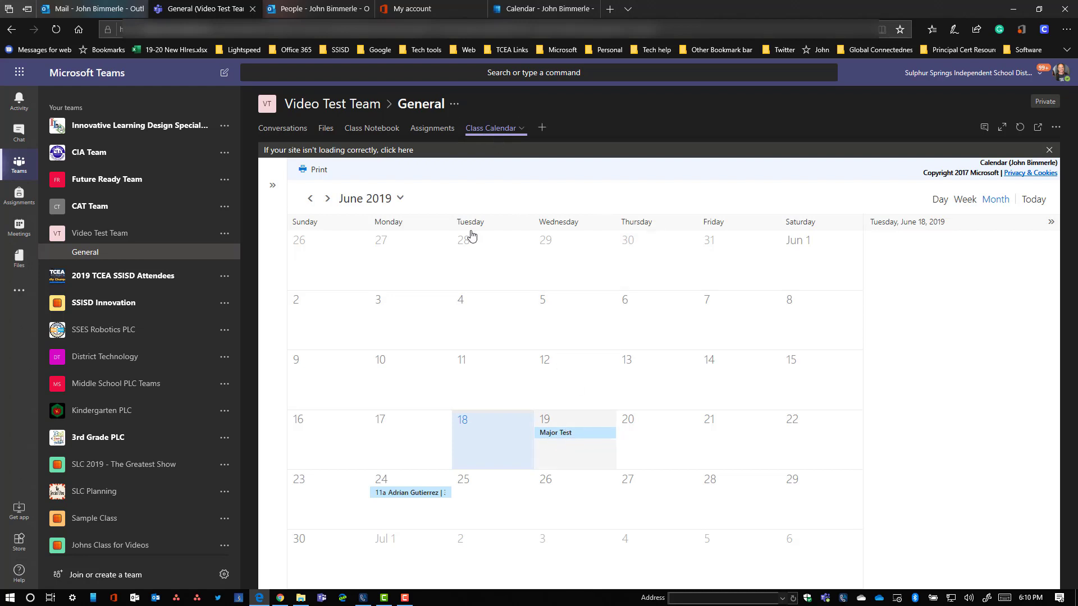
- In Outlook, create a June 27 event titled "Field Trip - Dont forget parent permission slip" with the description "Remember to get this form attached"
left_click(518, 9)
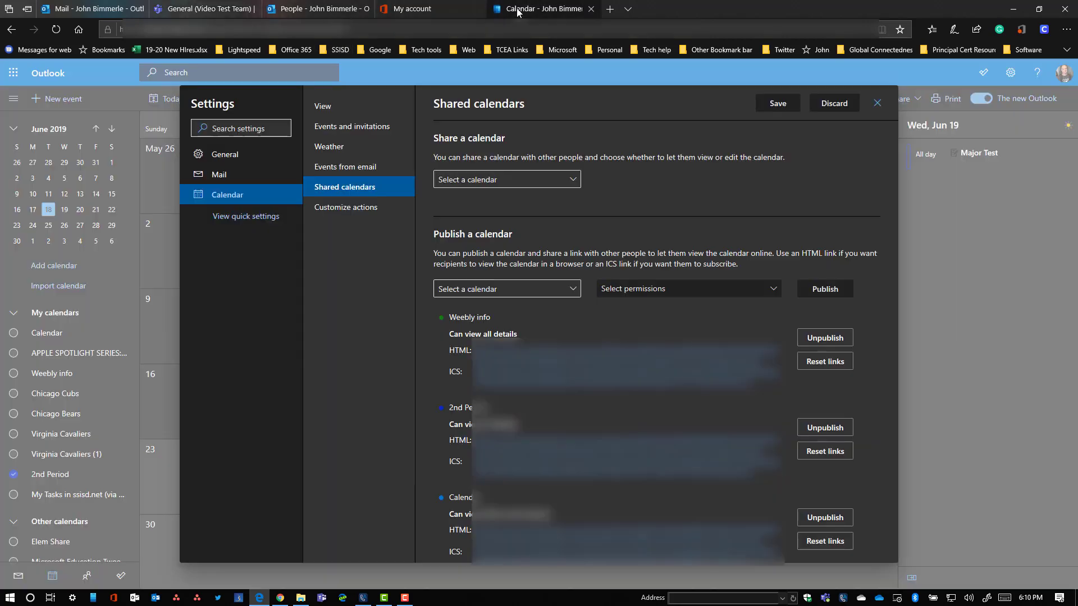
left_click(878, 103)
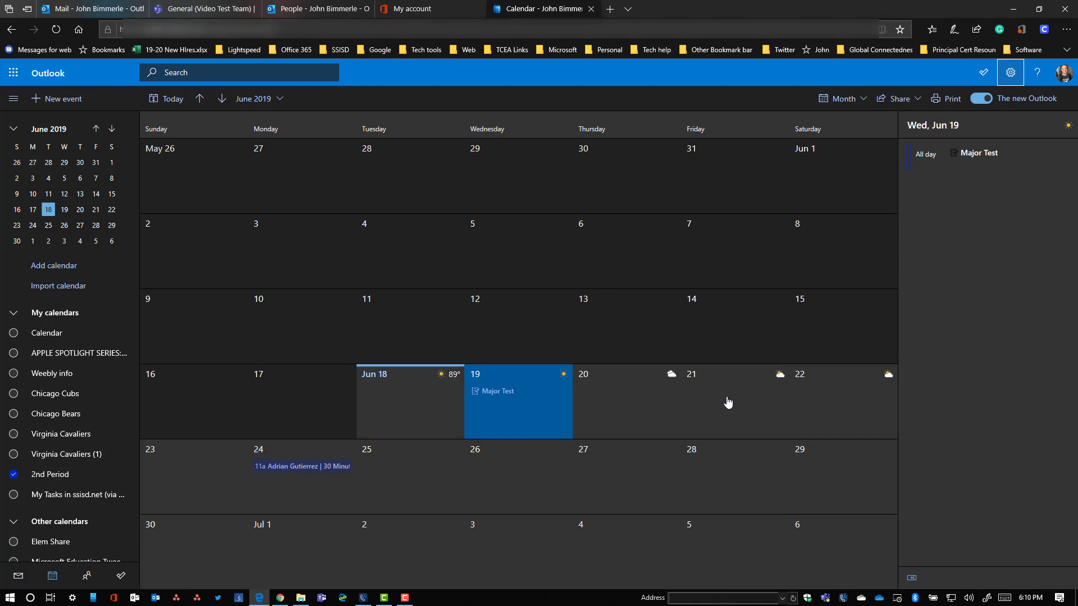
left_click(616, 471)
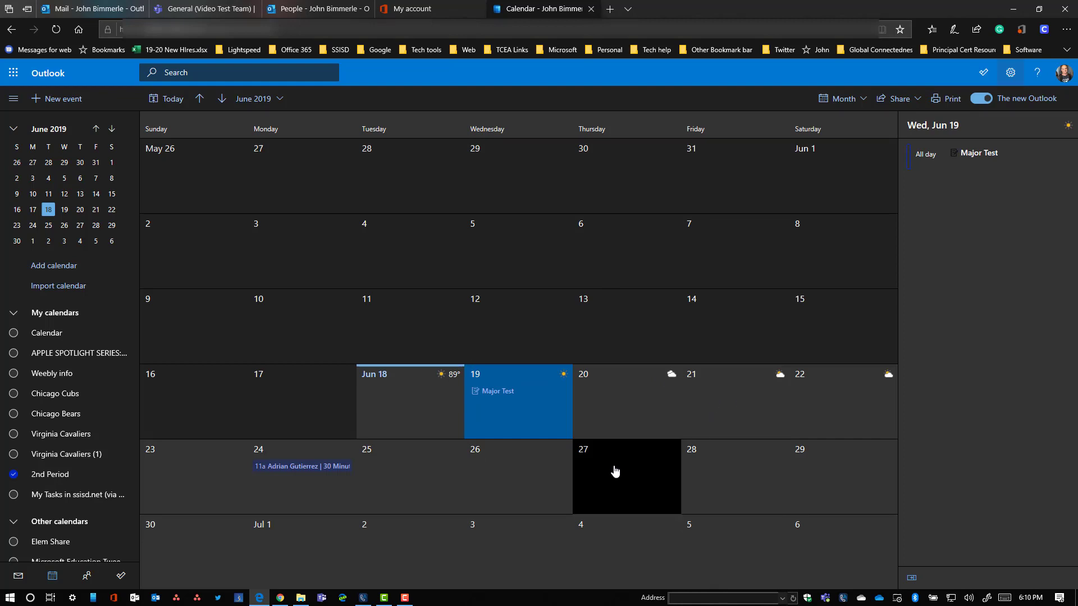
double_click(614, 464)
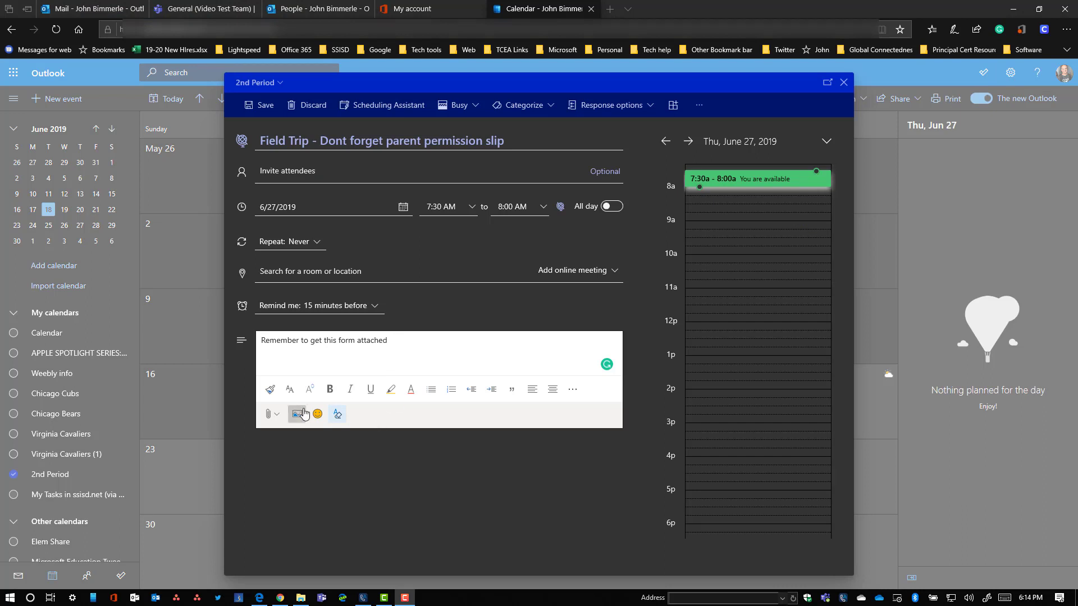
left_click(271, 415)
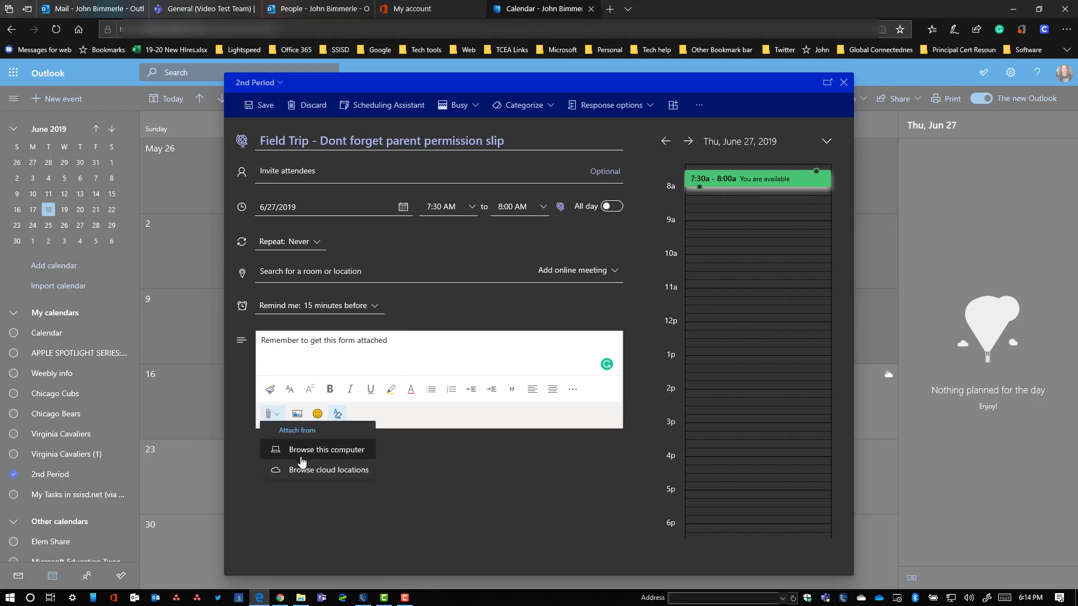
left_click(415, 347)
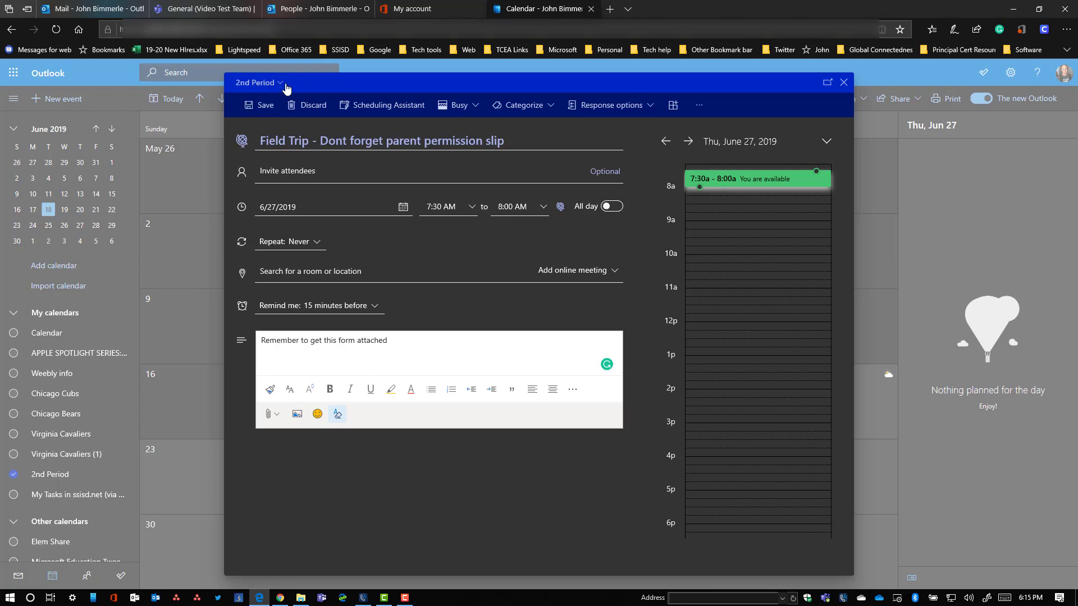
left_click(266, 110)
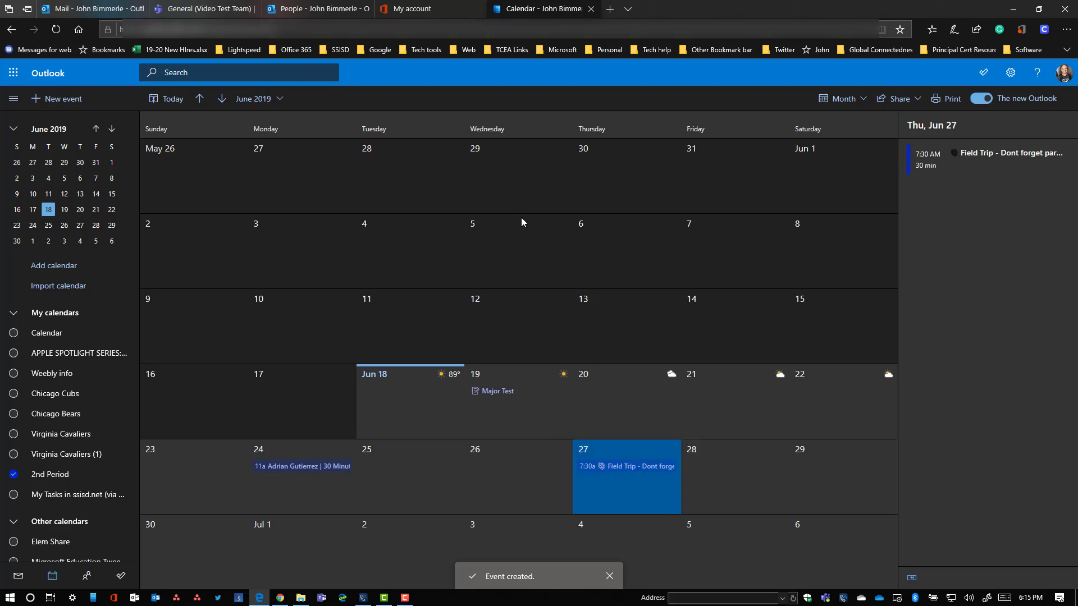
- Switch to Microsoft Teams, reload the Class Calendar tab and view the details of the June 27 field trip event
left_click(201, 10)
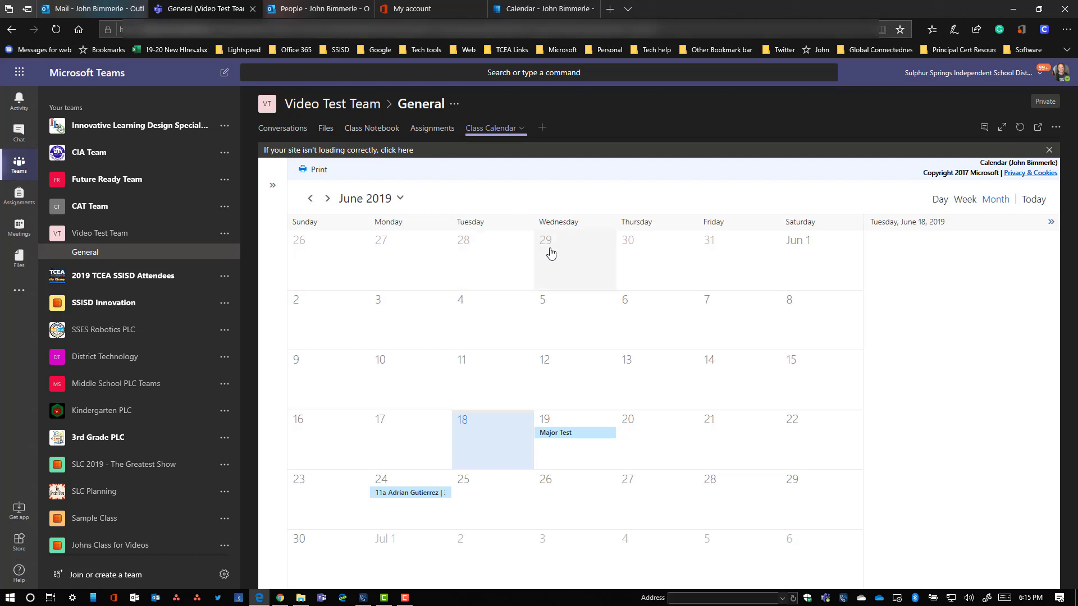
left_click(1020, 127)
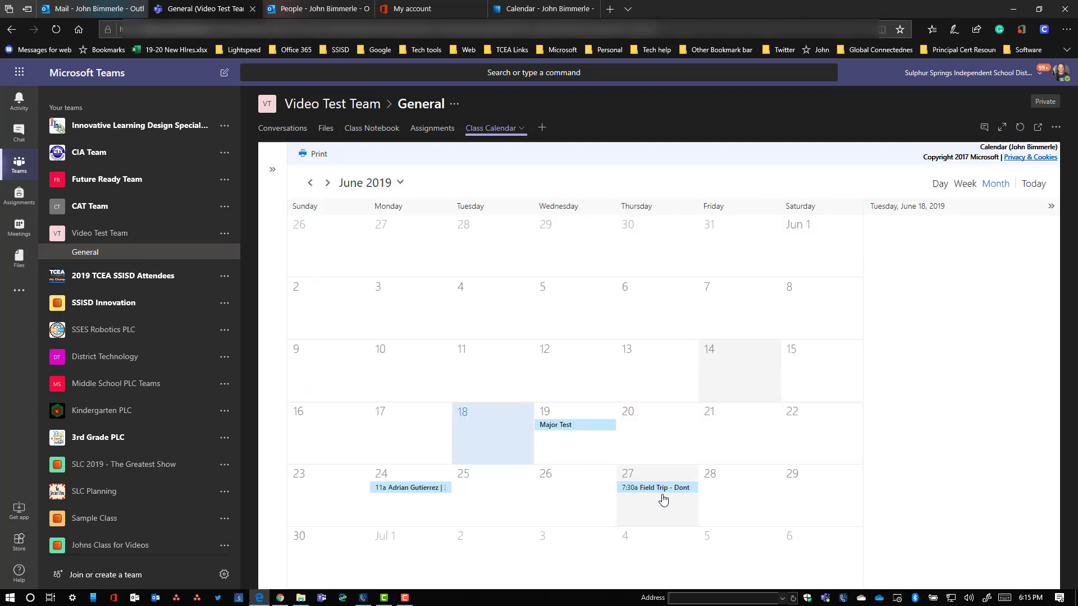
left_click(658, 494)
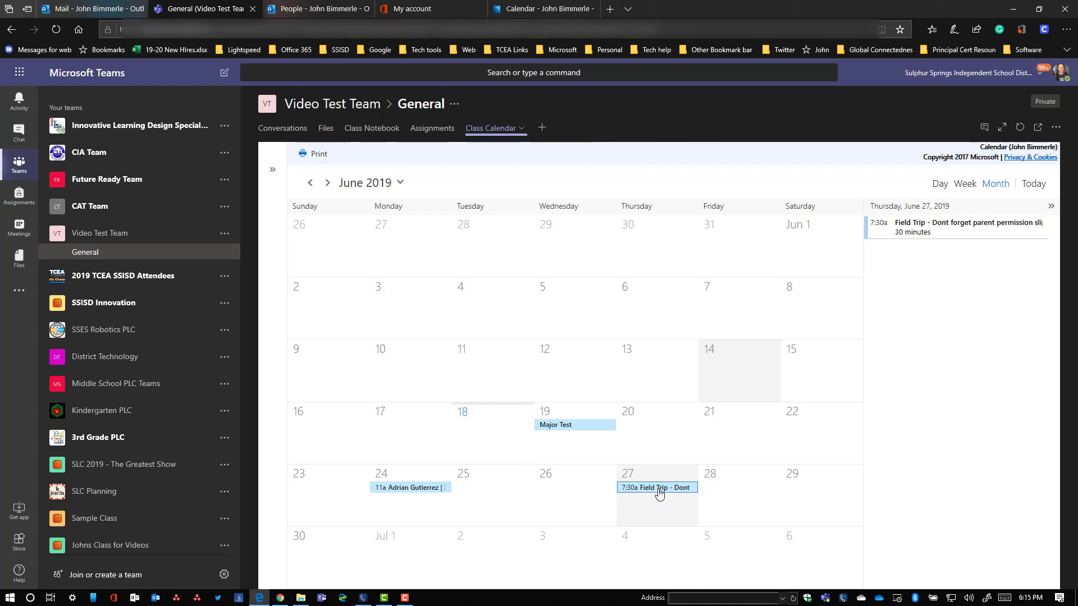
left_click(950, 227)
left_click(950, 228)
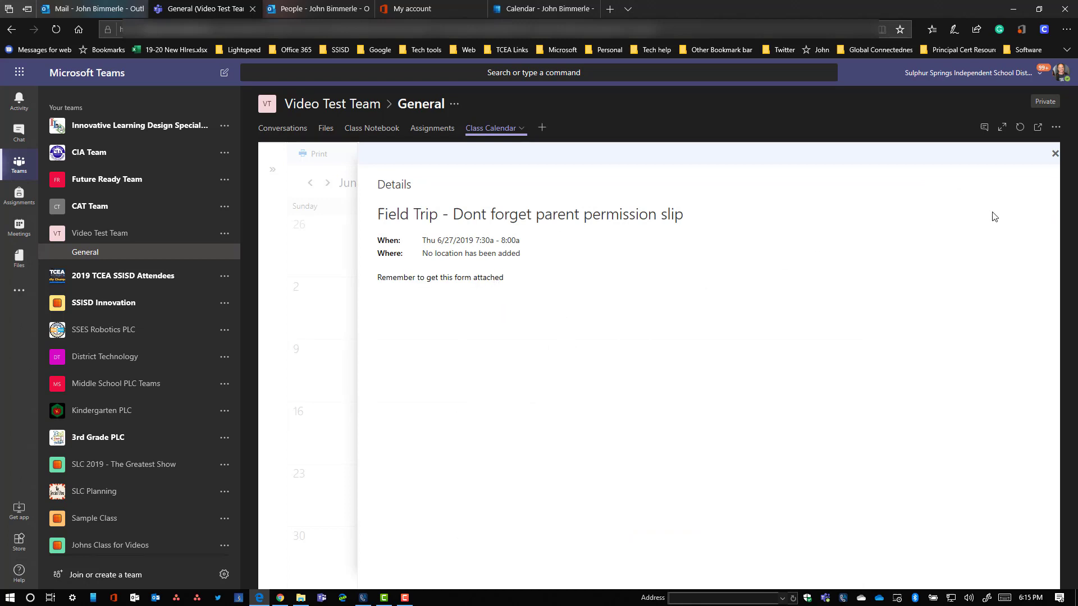
left_click(1055, 154)
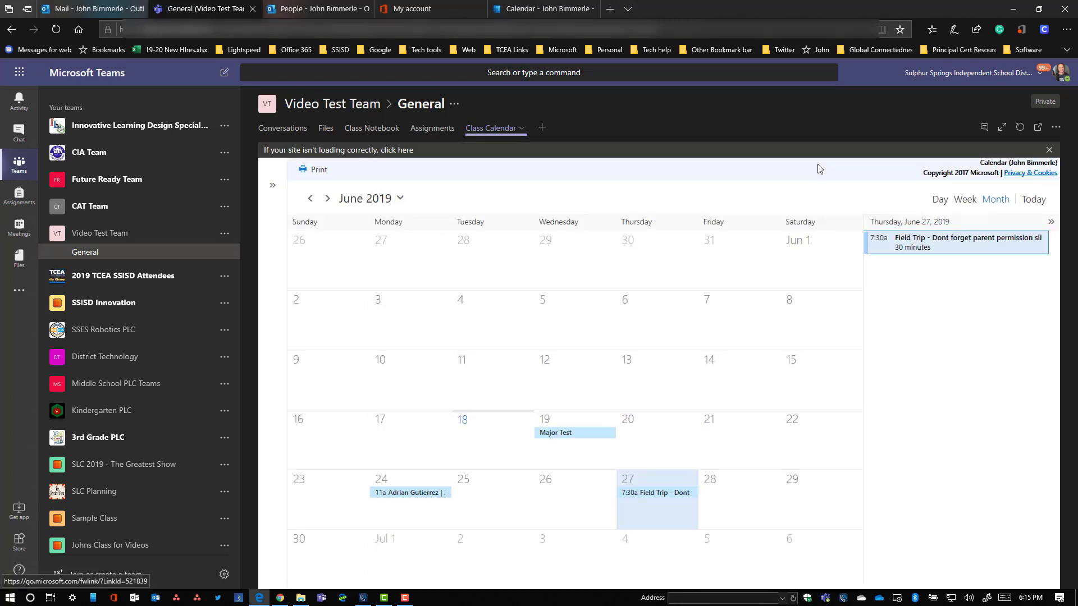